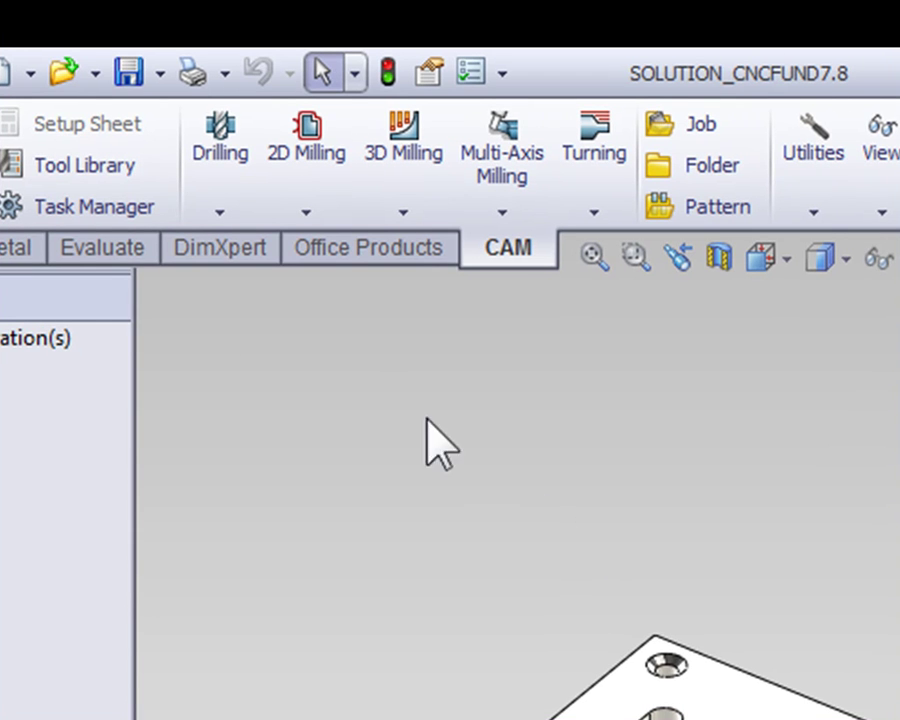
Create a Slot toolpath using the #4 Ø3/16" flat end mill from the tool library.
{"action": "left_click", "coordinate": [306, 203]}
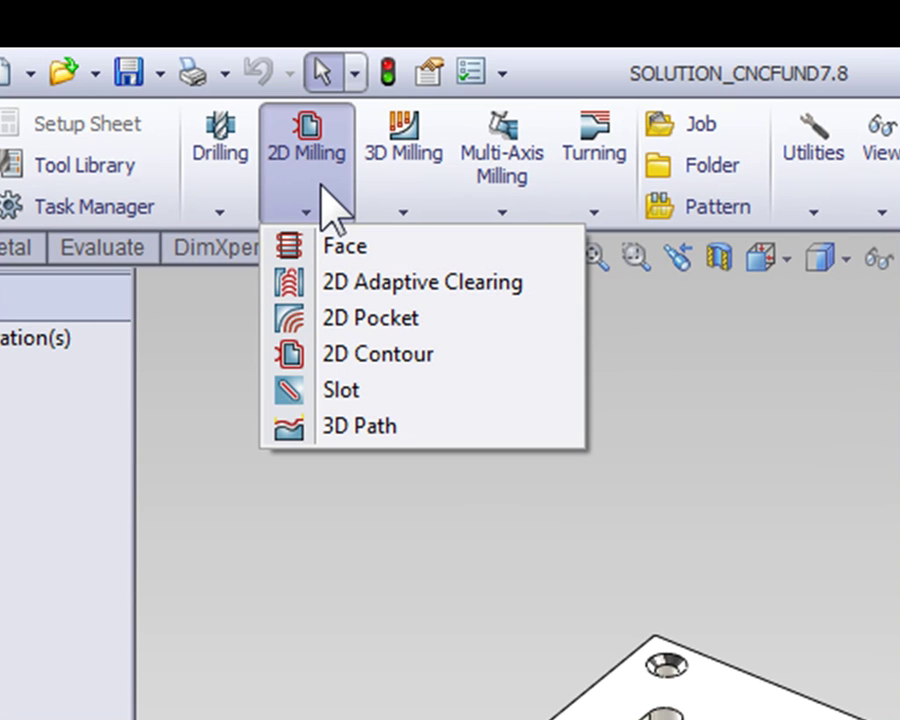
{"action": "left_click", "coordinate": [335, 390]}
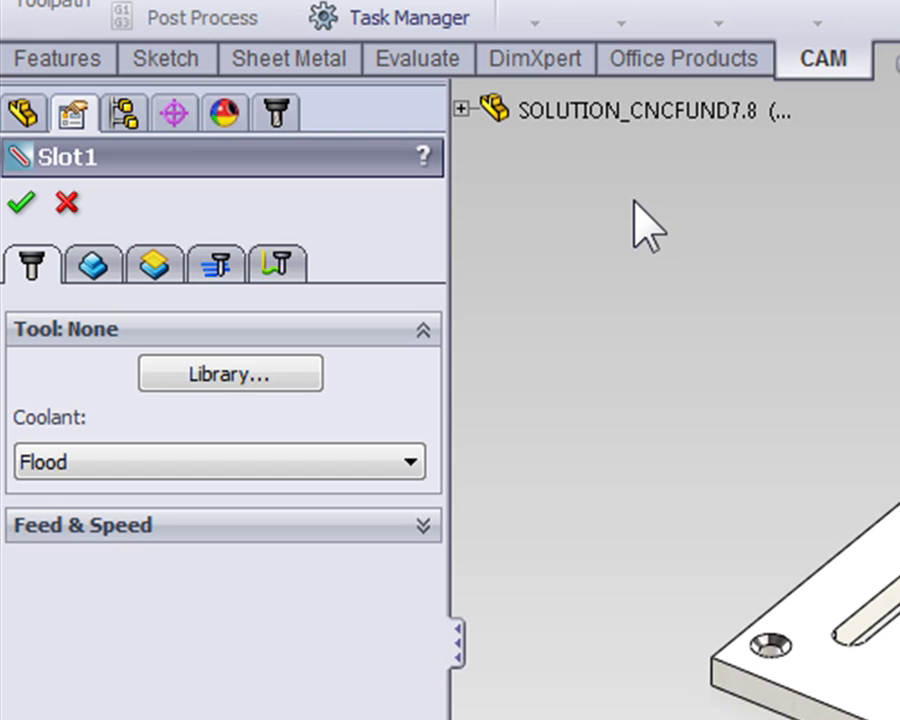
{"action": "left_click", "coordinate": [248, 370]}
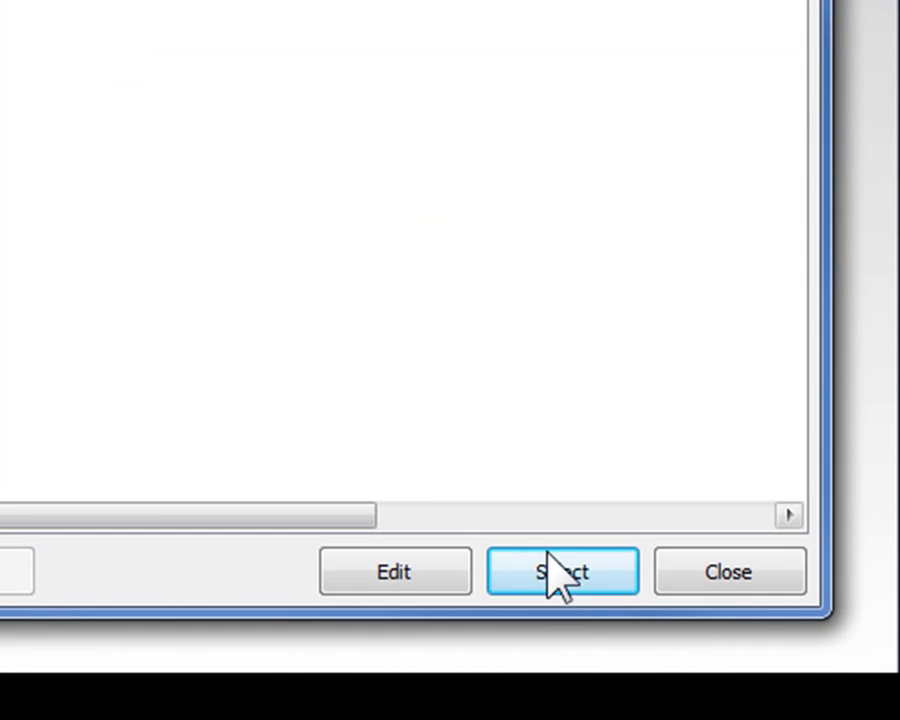
{"action": "left_click", "coordinate": [558, 572]}
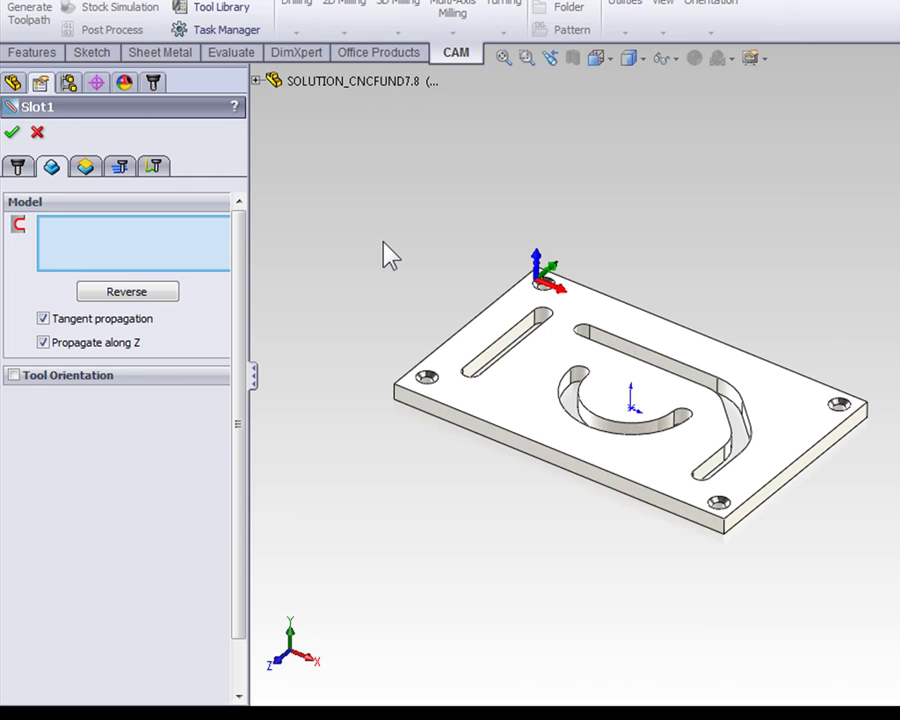
Pick the bent, semicircular and straight slot edges as Slot1 geometry and accept the operation.
{"action": "middle_click_drag", "start_coordinate": [506, 366], "coordinate": [652, 452]}
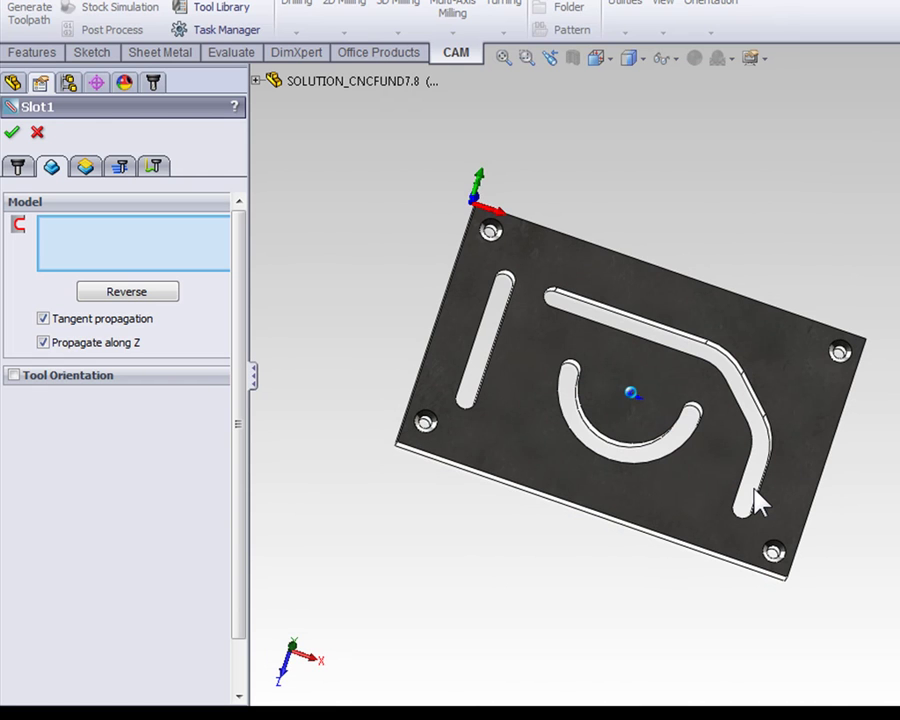
{"action": "middle_click_drag", "start_coordinate": [756, 496], "coordinate": [690, 368]}
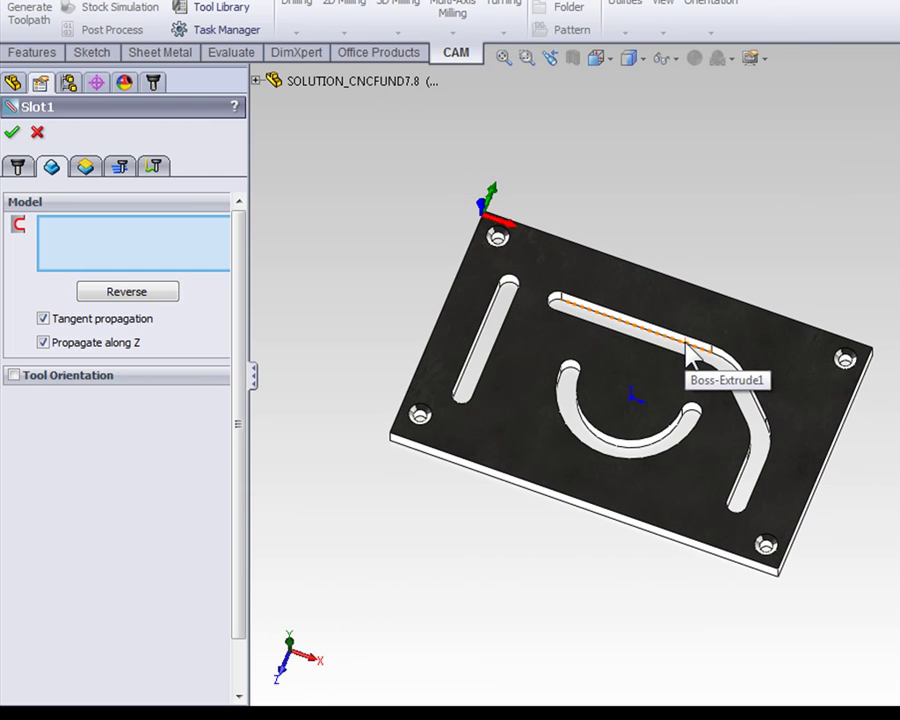
{"action": "left_click", "coordinate": [690, 357]}
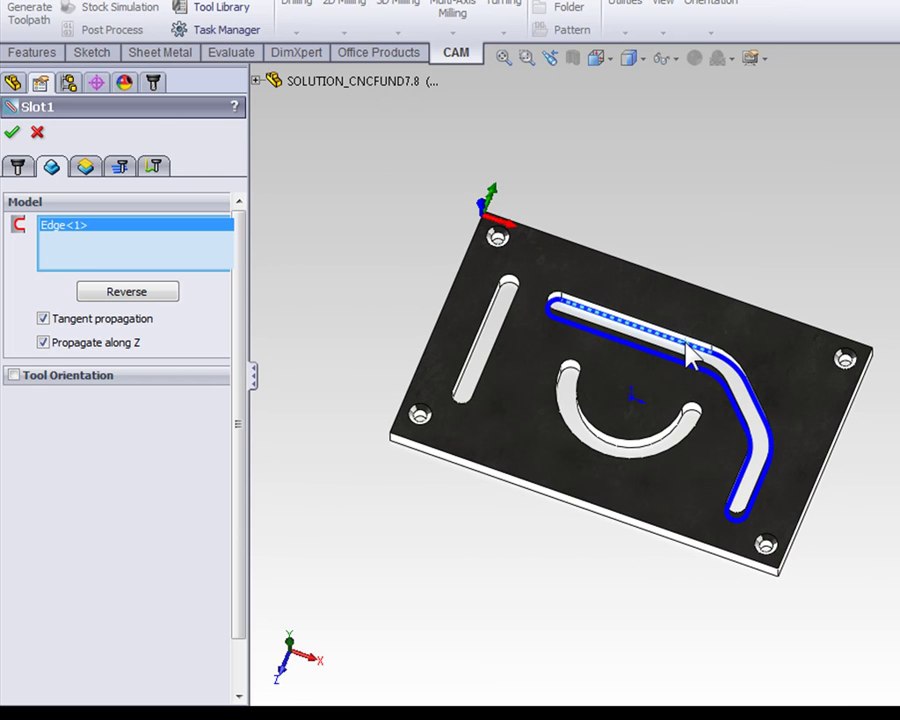
{"action": "left_click", "coordinate": [682, 426]}
{"action": "left_click", "coordinate": [499, 300]}
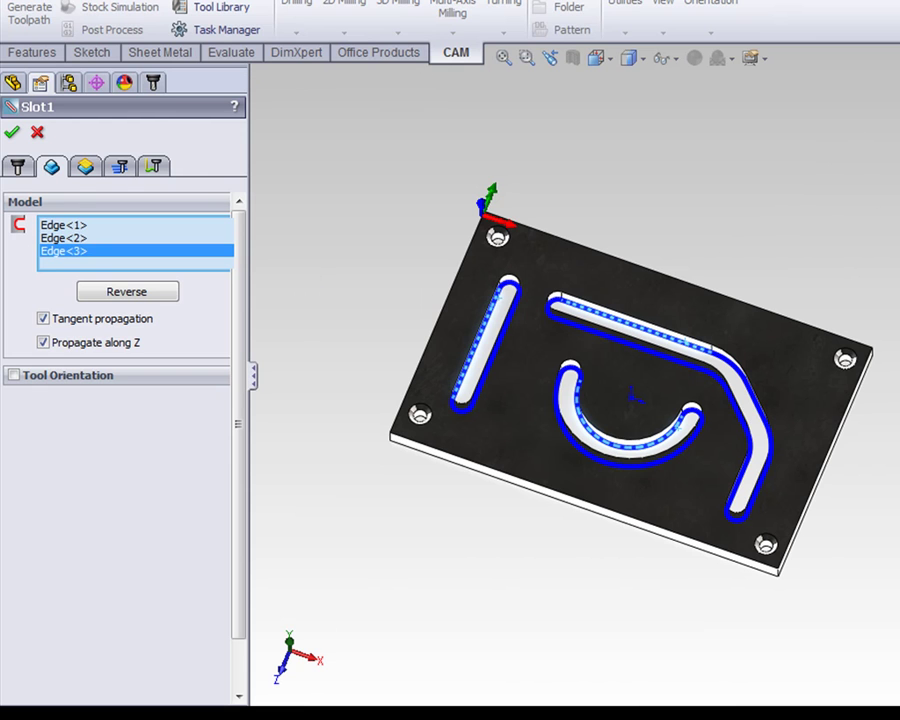
{"action": "key", "text": "Return"}
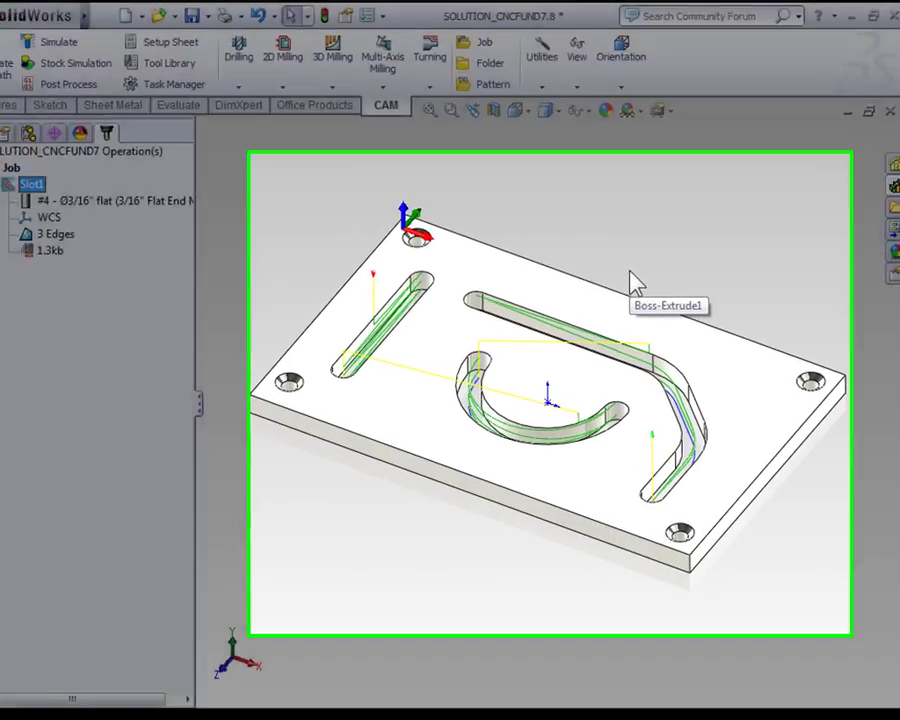
Switch to the top view to check the Slot1 toolpath along each slot's centreline.
{"action": "key", "text": "ctrl+5"}
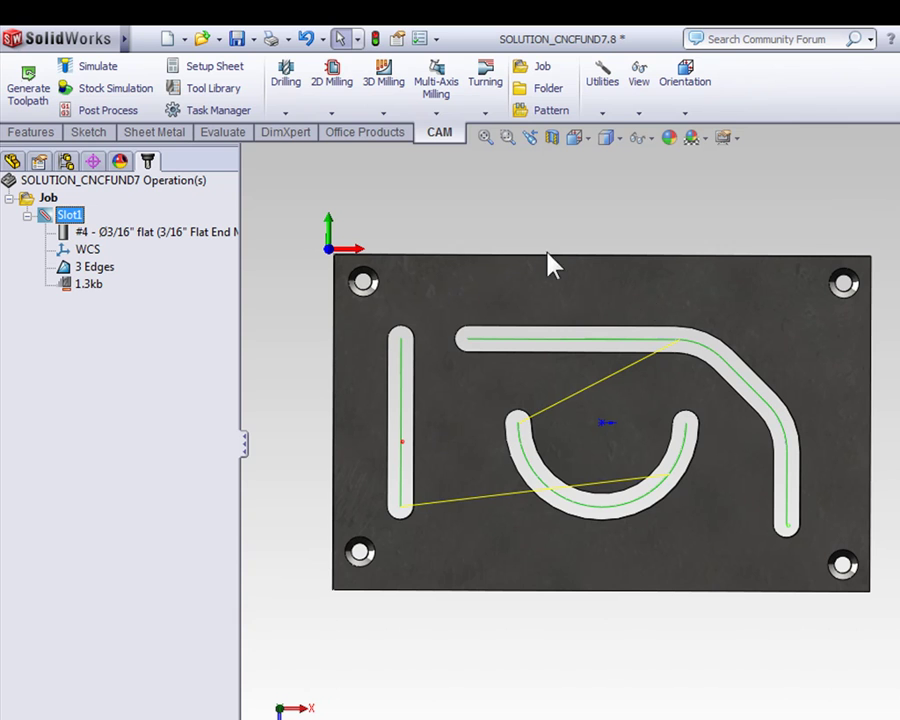
Add a 2D Contour operation chaining the straight, bent and semicircular slot edges as geometry.
{"action": "left_click", "coordinate": [331, 112]}
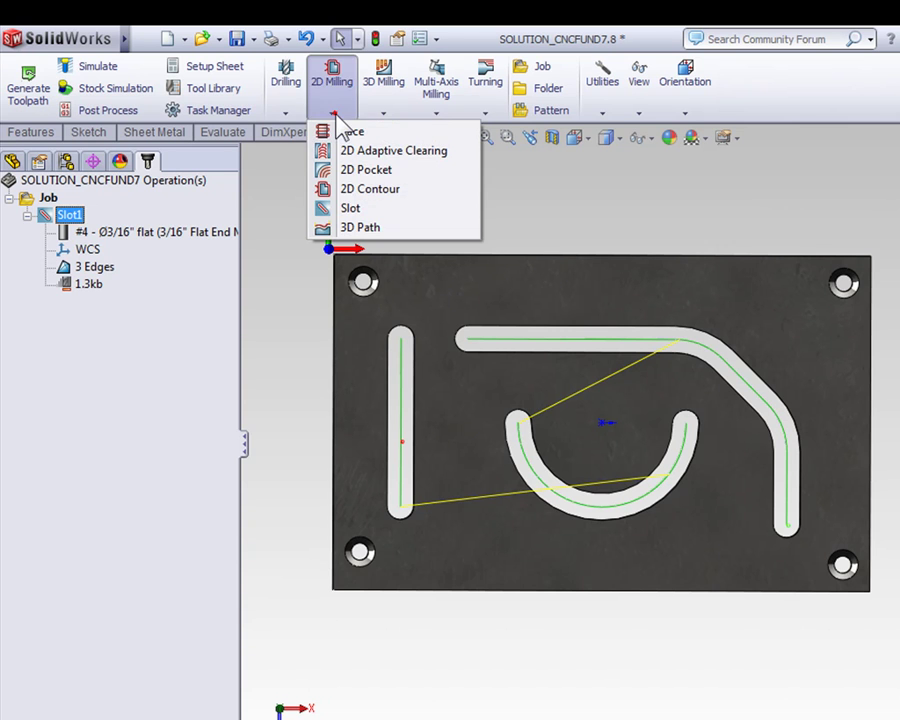
{"action": "left_click", "coordinate": [370, 189]}
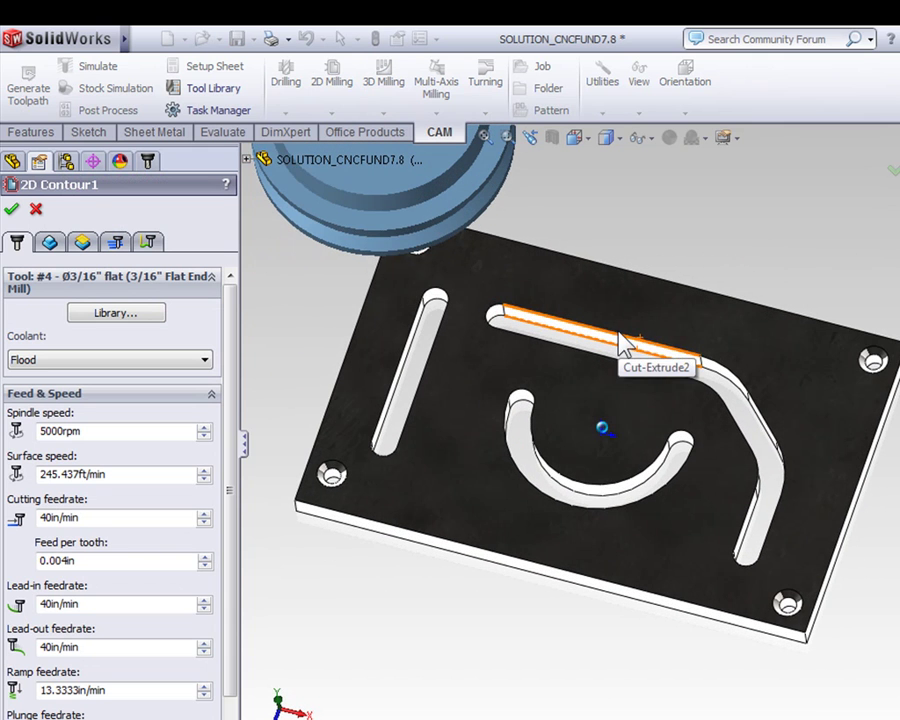
{"action": "left_click", "coordinate": [55, 249]}
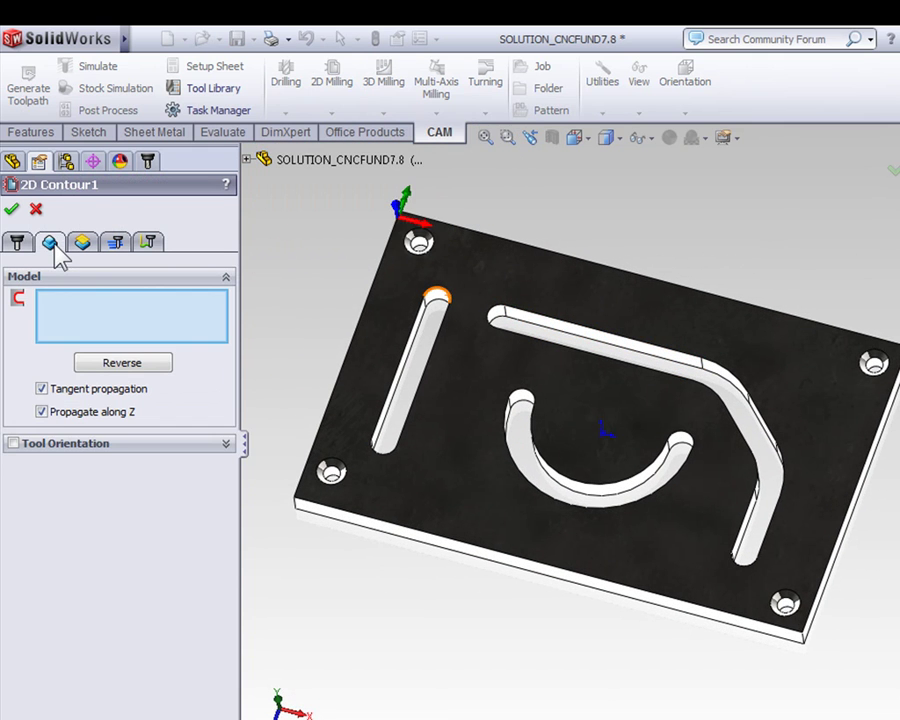
{"action": "left_click", "coordinate": [424, 338]}
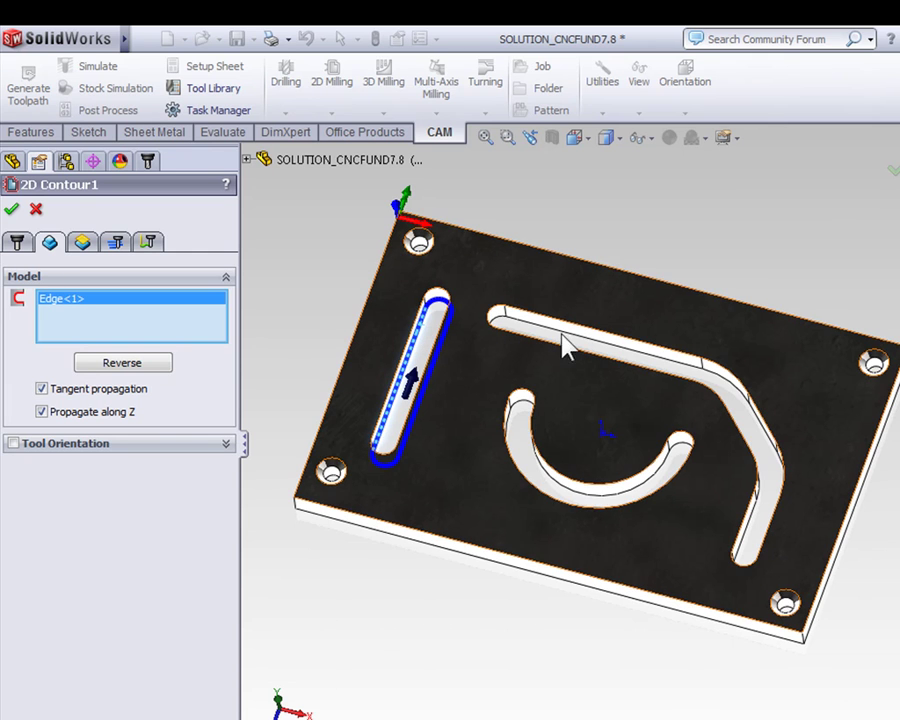
{"action": "left_click", "coordinate": [687, 373]}
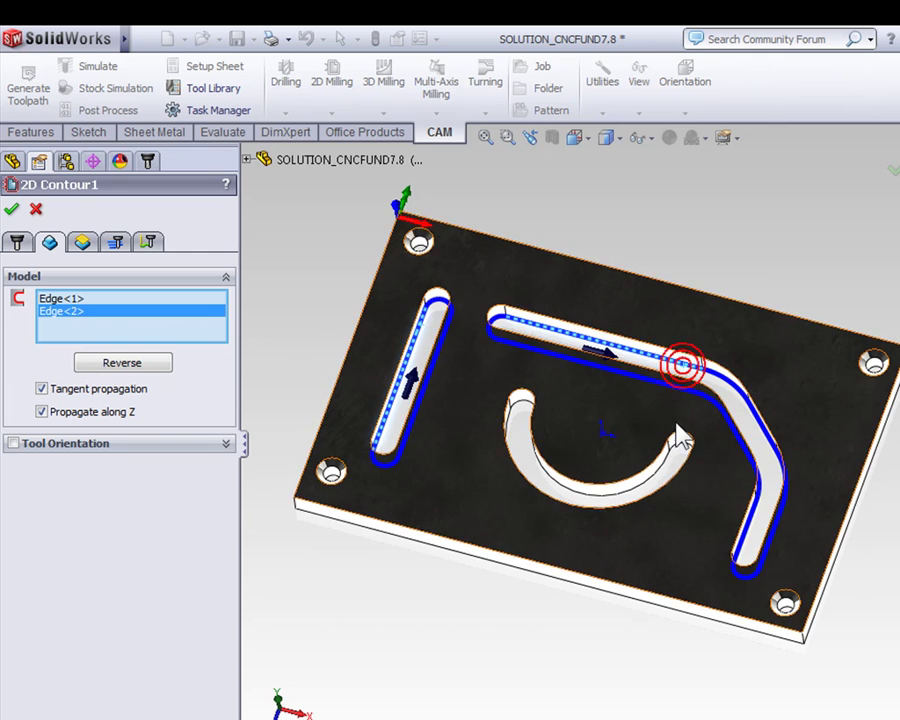
{"action": "left_click", "coordinate": [662, 476]}
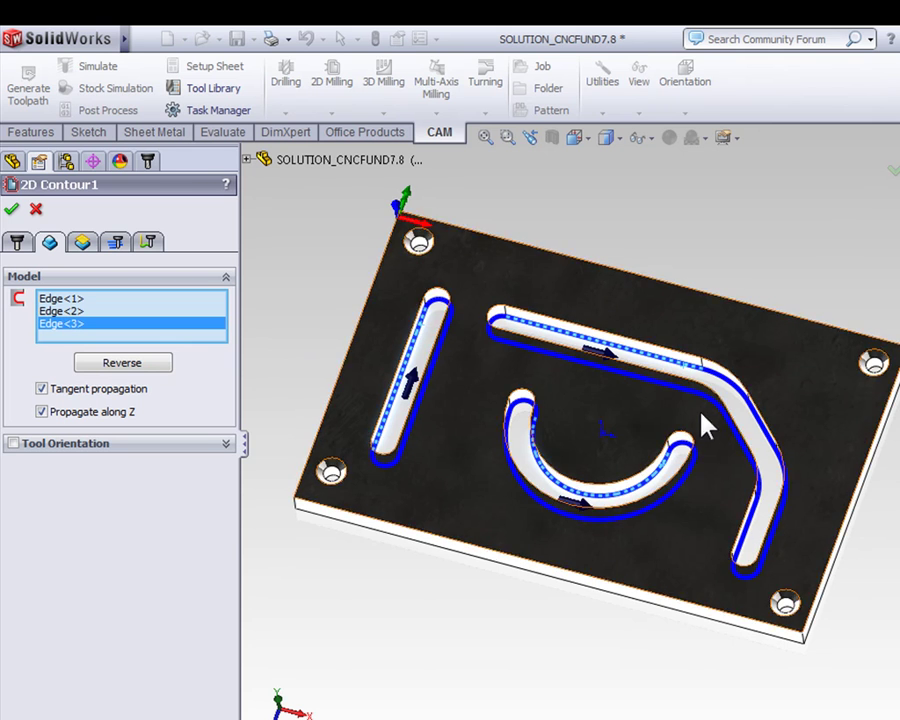
{"action": "middle_click_drag", "start_coordinate": [700, 405], "coordinate": [640, 372]}
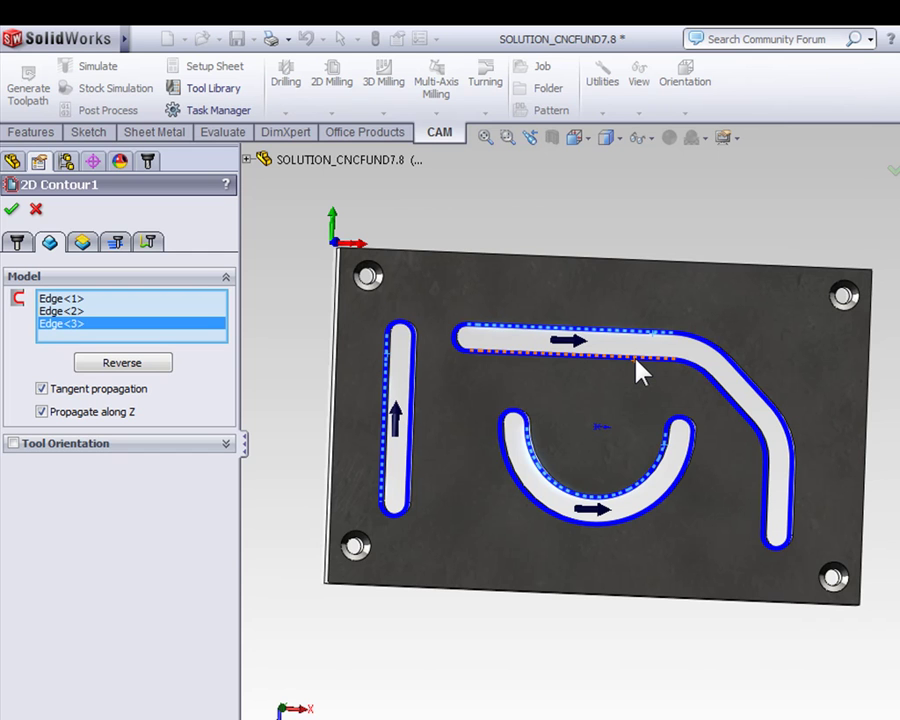
Accept 2D Contour1 and clear its selection in the operations tree.
{"action": "key", "text": "Return"}
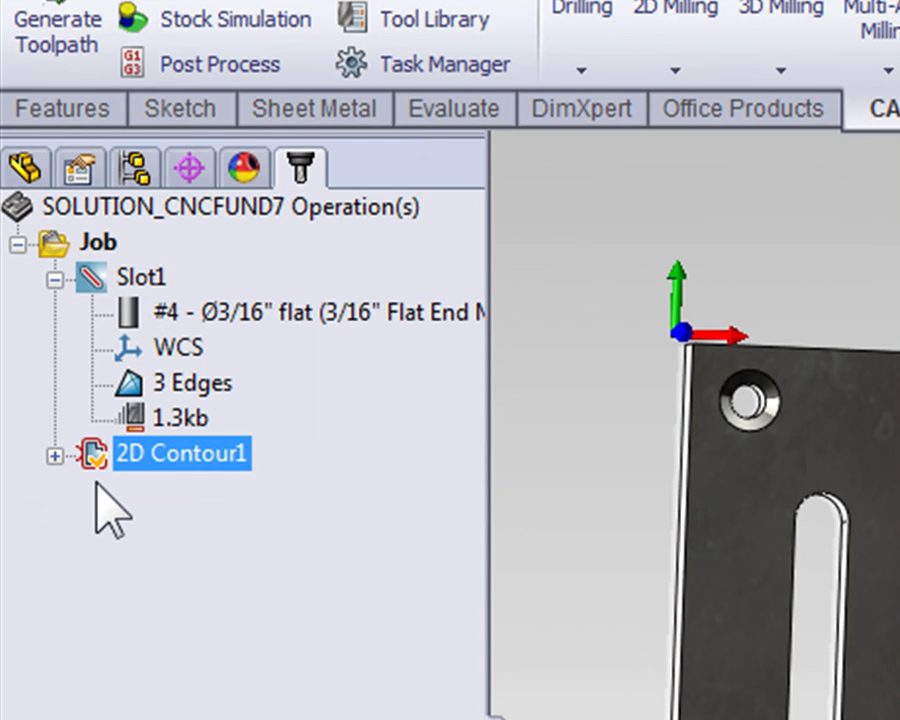
{"action": "left_click", "coordinate": [118, 501]}
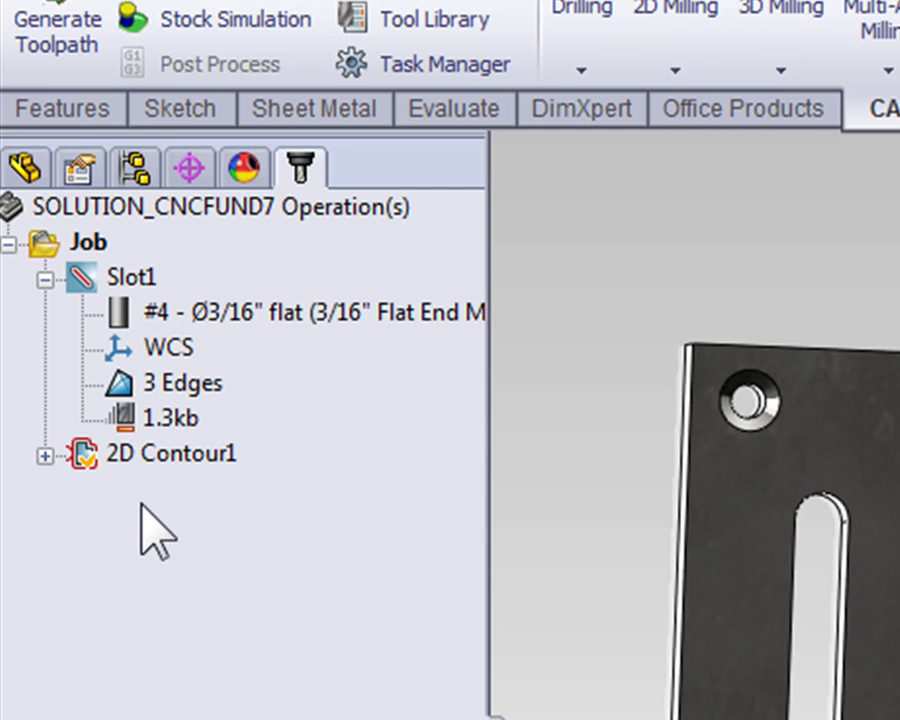
{"action": "right_click", "coordinate": [148, 462]}
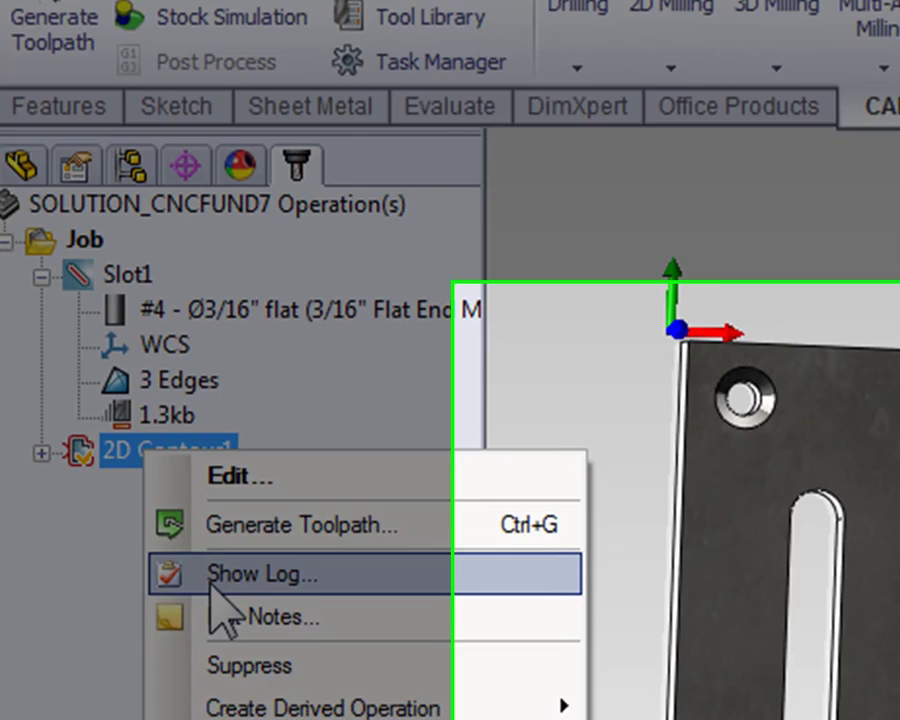
{"action": "left_click", "coordinate": [216, 590]}
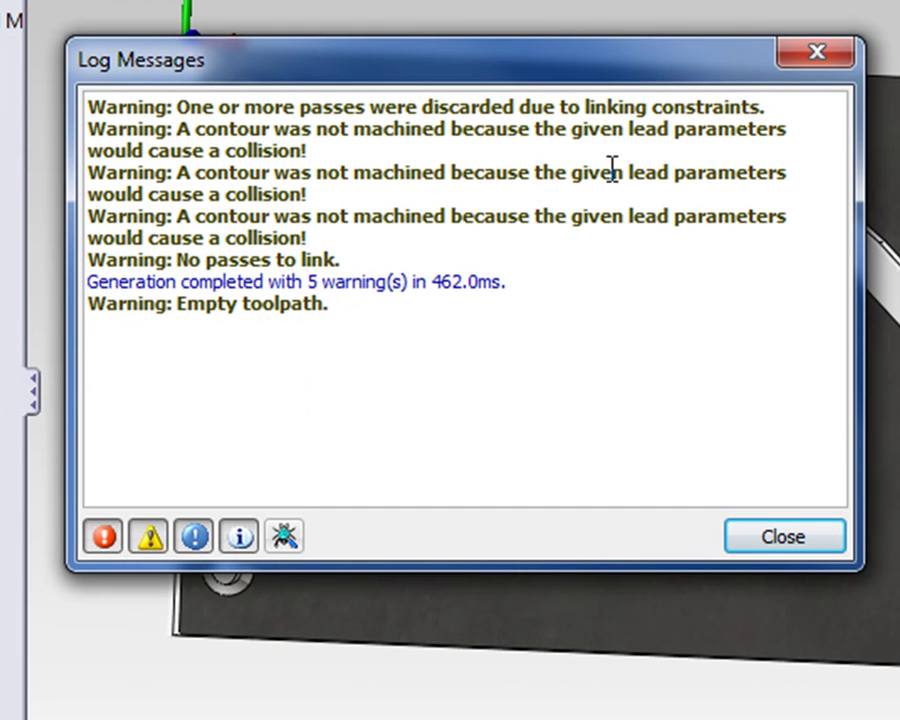
{"action": "left_click_drag", "start_coordinate": [630, 131], "coordinate": [783, 150]}
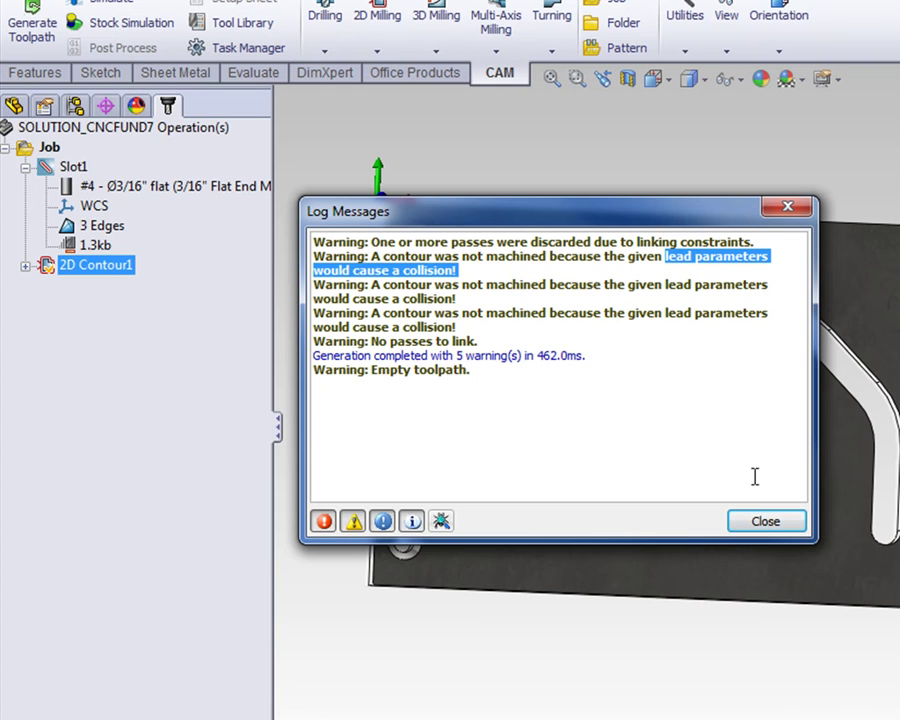
{"action": "left_click", "coordinate": [762, 528]}
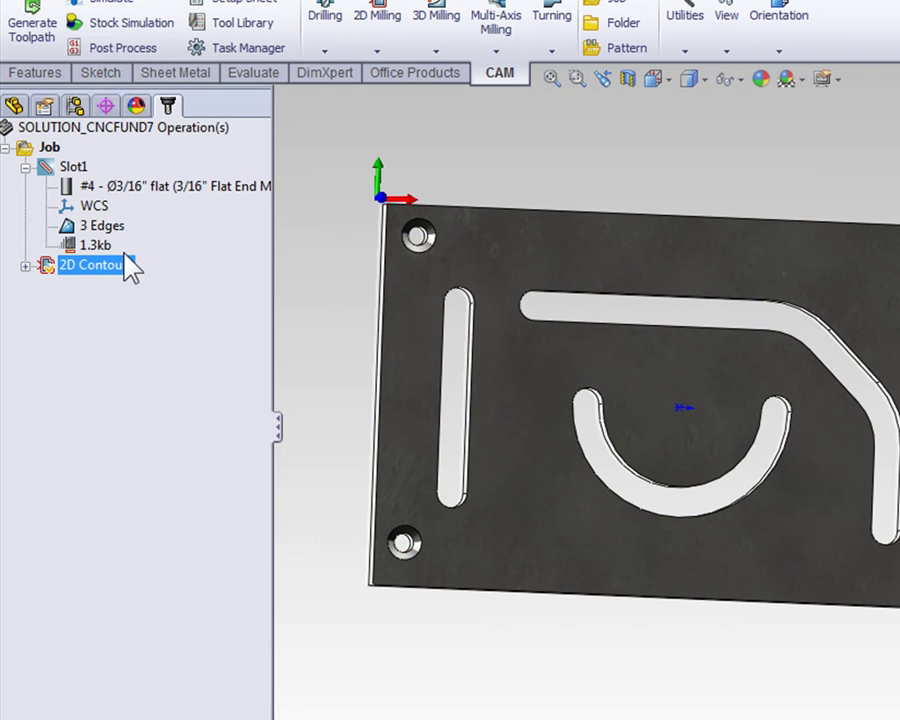
Edit 2D Contour1 and uncheck both Lead-in (entry) and Lead-out (exit) under Linking.
{"action": "right_click", "coordinate": [107, 267]}
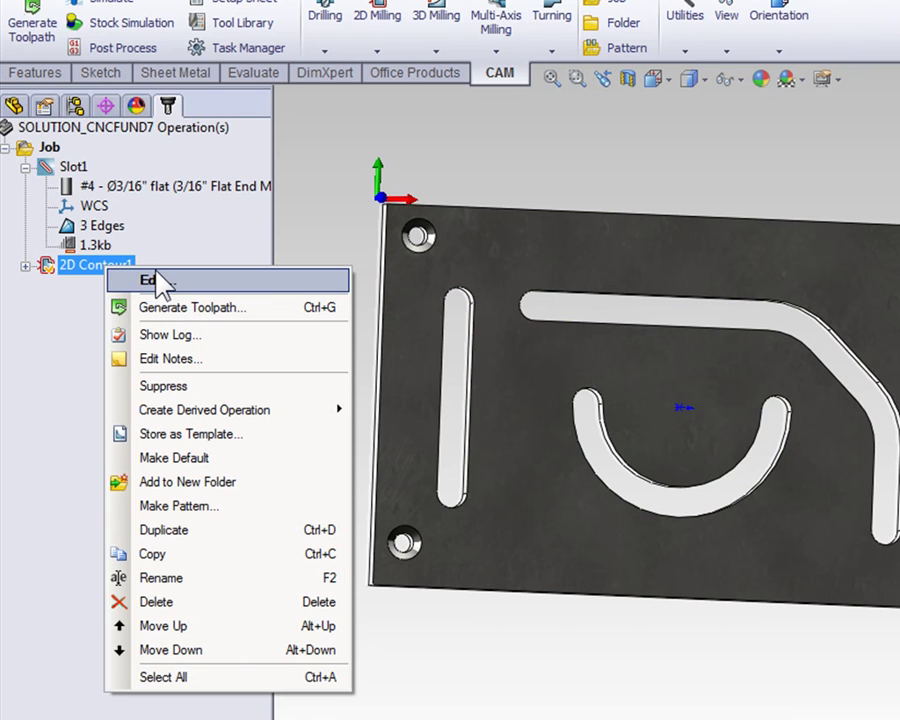
{"action": "left_click", "coordinate": [160, 281]}
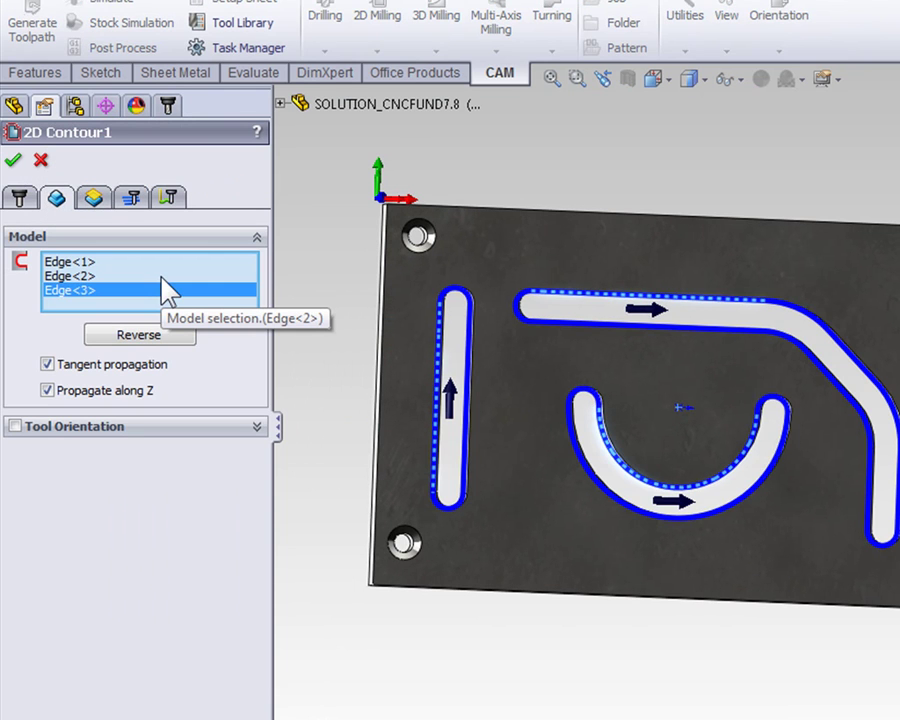
{"action": "left_click", "coordinate": [171, 197]}
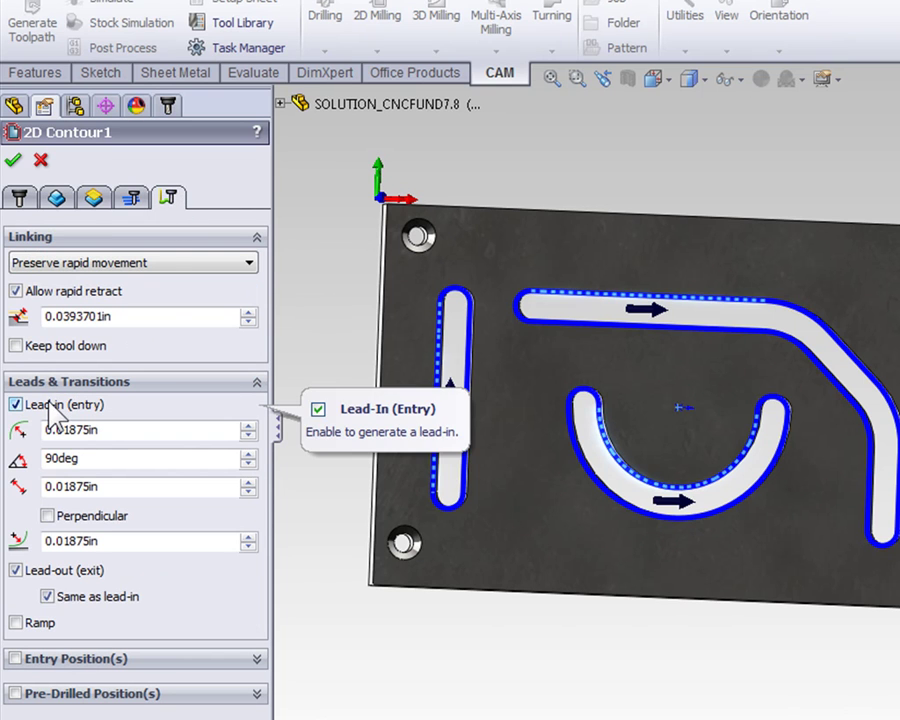
{"action": "left_click", "coordinate": [15, 404]}
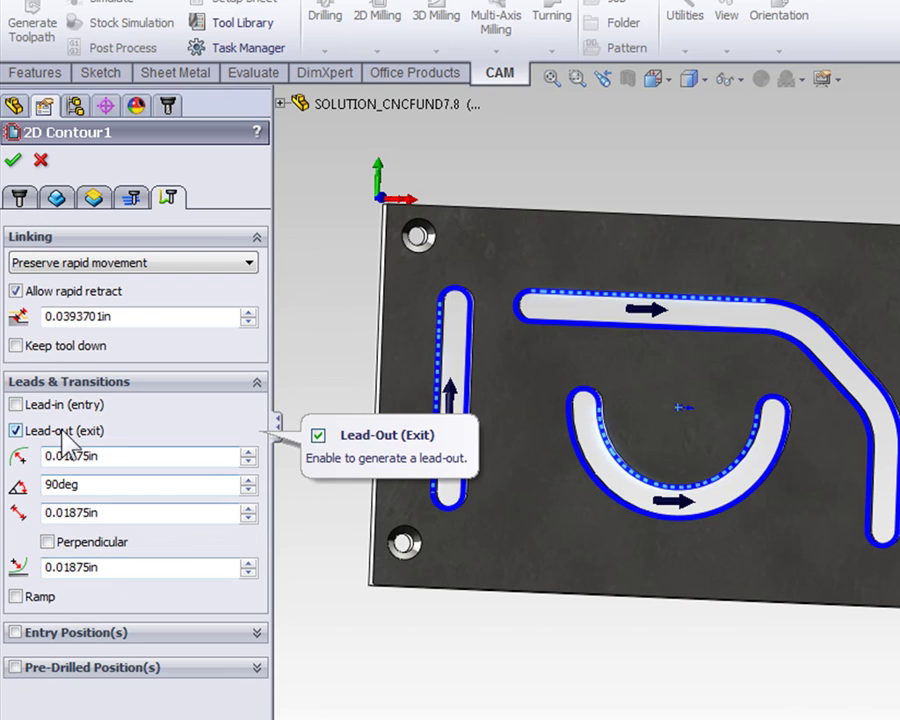
{"action": "left_click", "coordinate": [62, 431]}
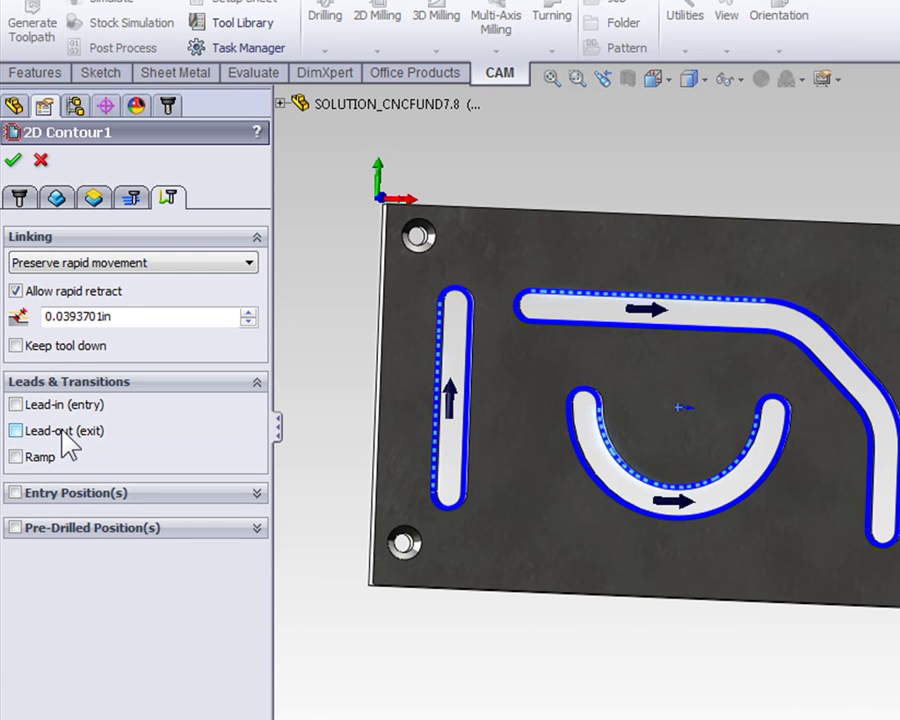
Confirm the 2D Contour1 edits so its toolpath regenerates without leads.
{"action": "left_click", "coordinate": [13, 160]}
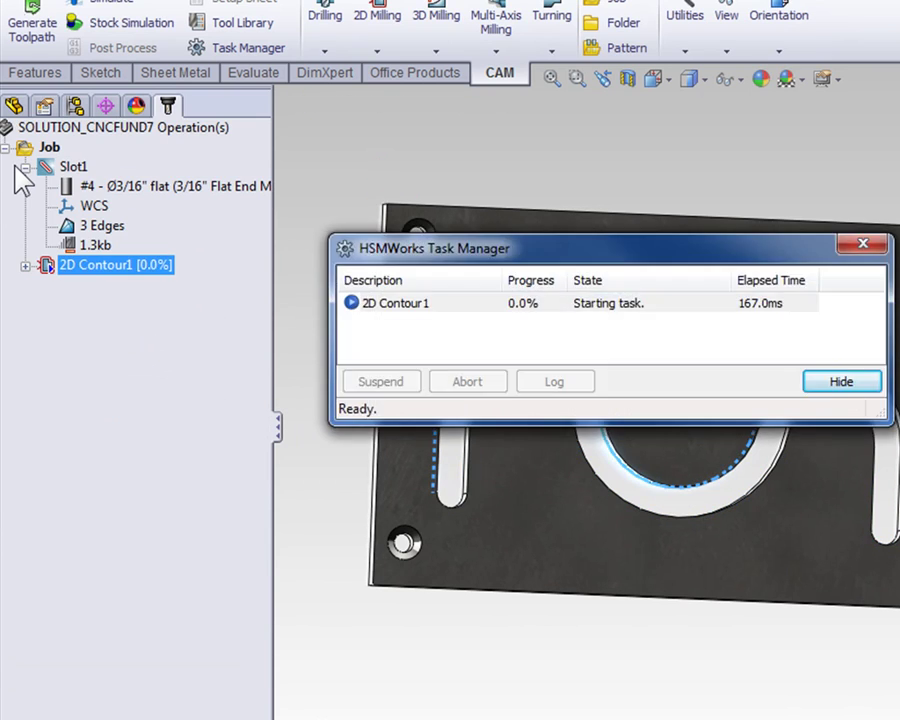